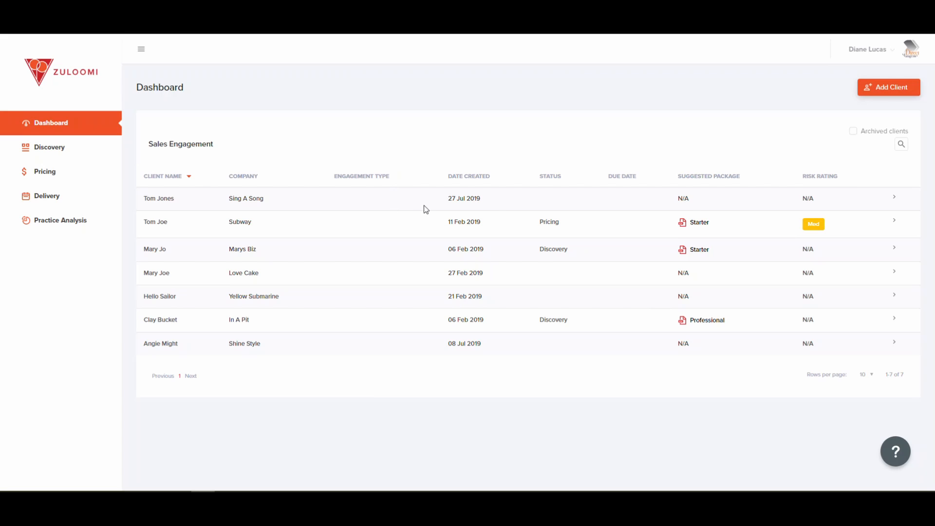
# Open the Discovery Process for the Sing A Song client, then expand and collapse all Bank and Other Accounts statements
pyautogui.click(894, 200)
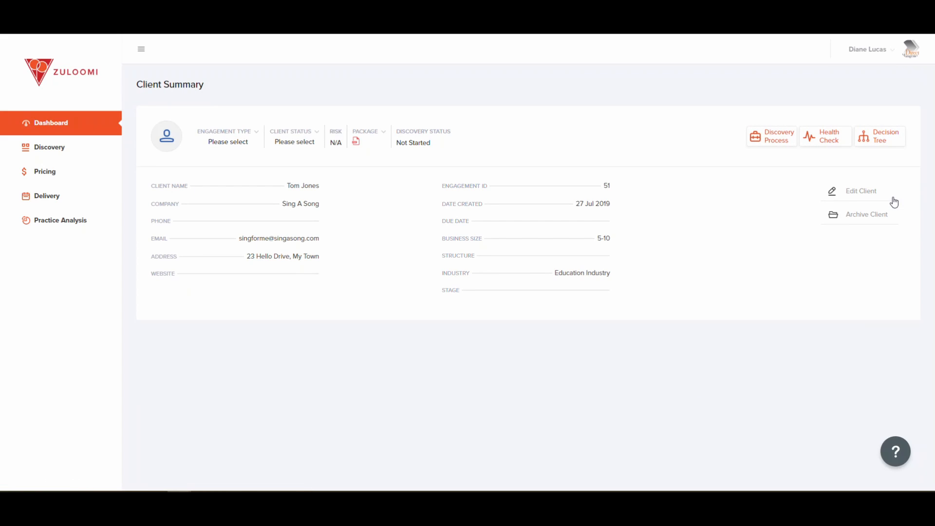
pyautogui.click(773, 142)
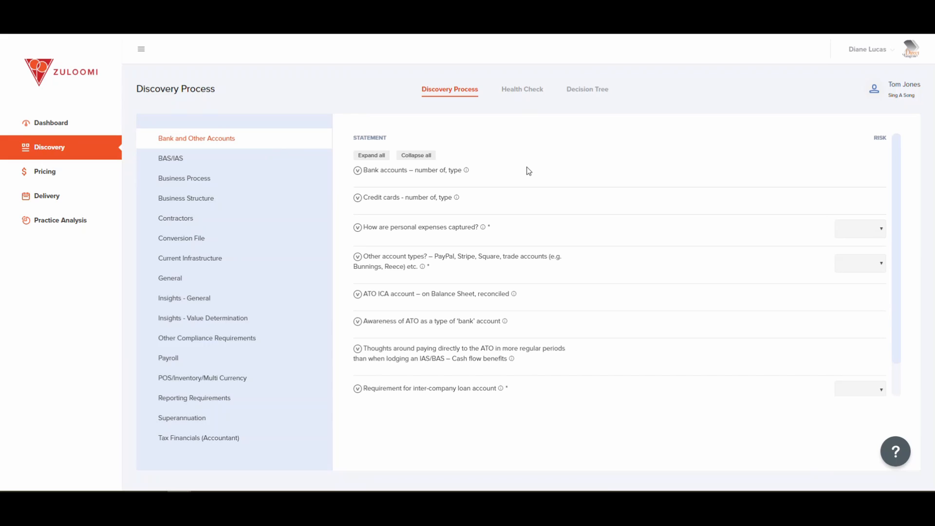
pyautogui.click(372, 156)
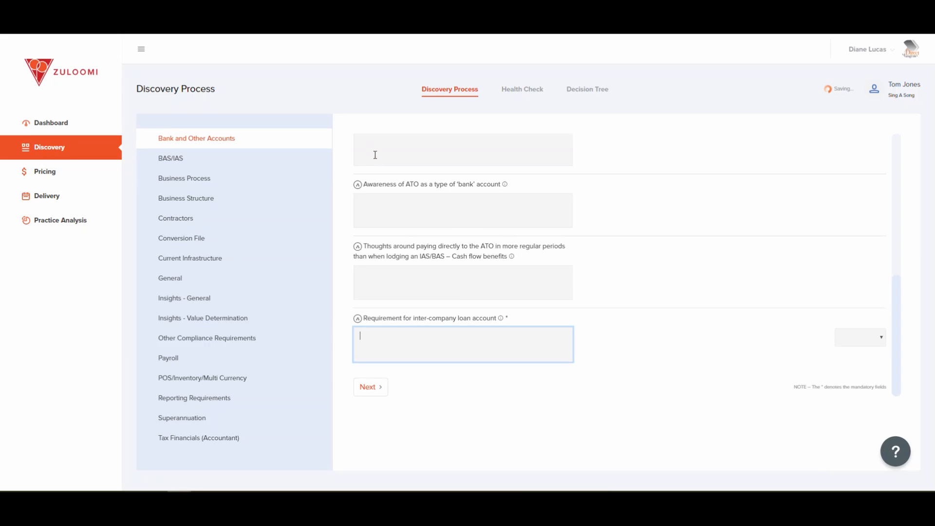
pyautogui.scroll(6, 667, 237)
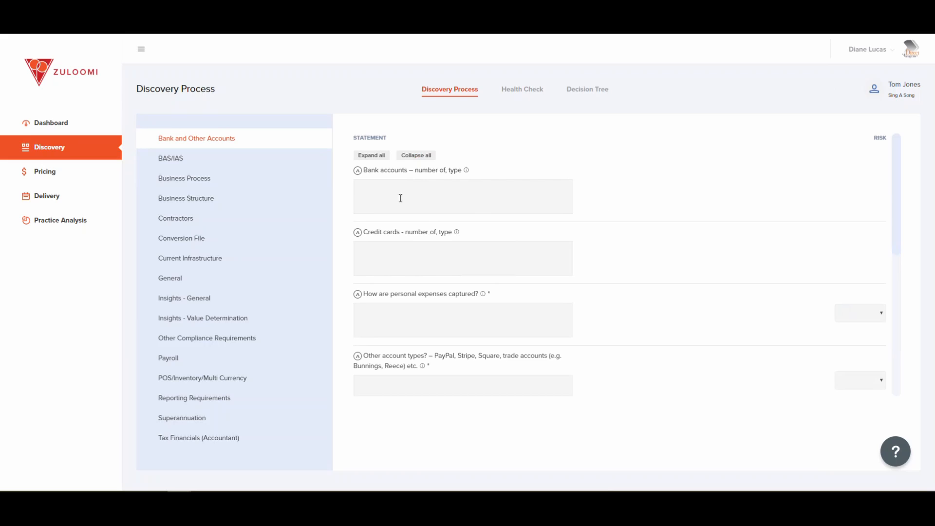
pyautogui.click(416, 157)
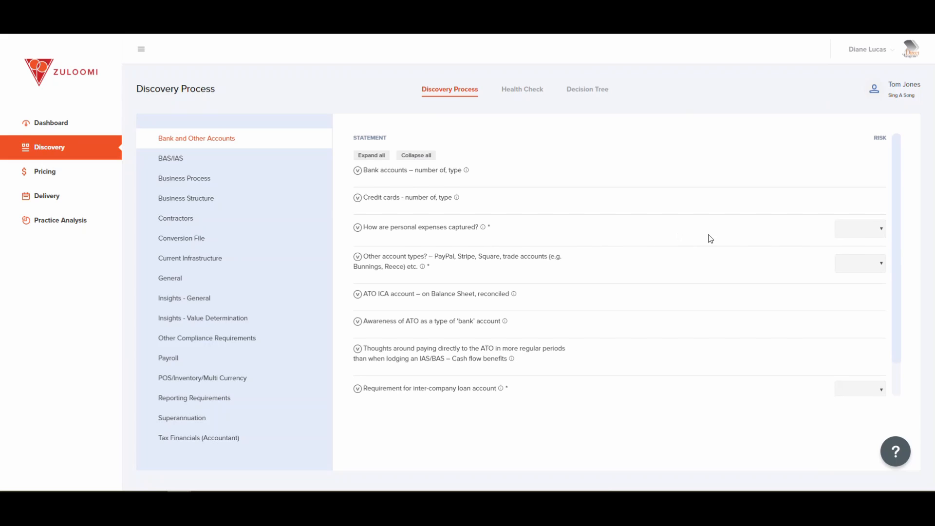
# Rate the personal expenses question Medium risk and comment "added in with business bank account - over 200 transactions per month"
pyautogui.click(881, 231)
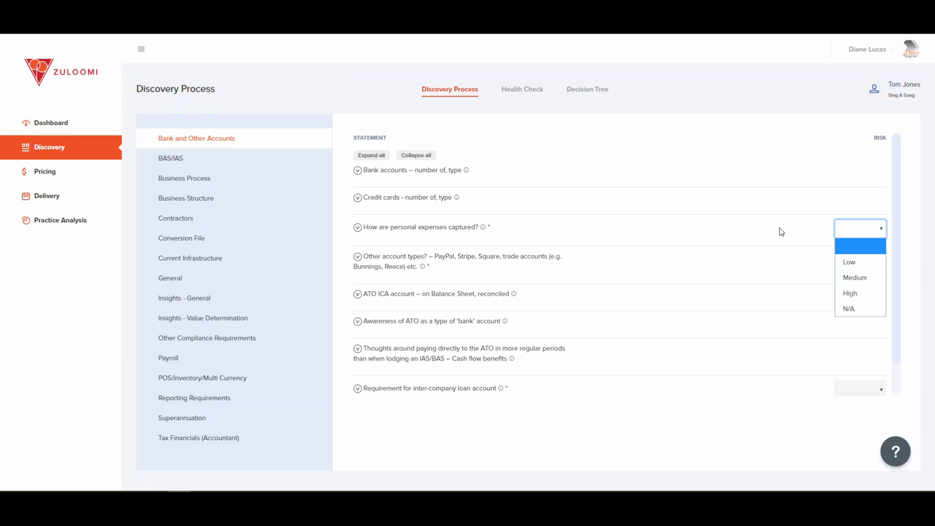
pyautogui.click(850, 276)
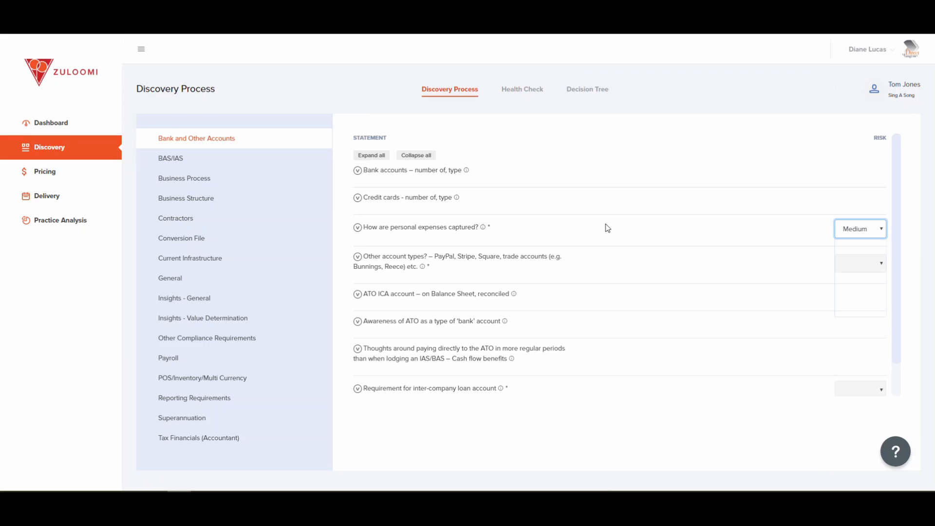
pyautogui.click(357, 227)
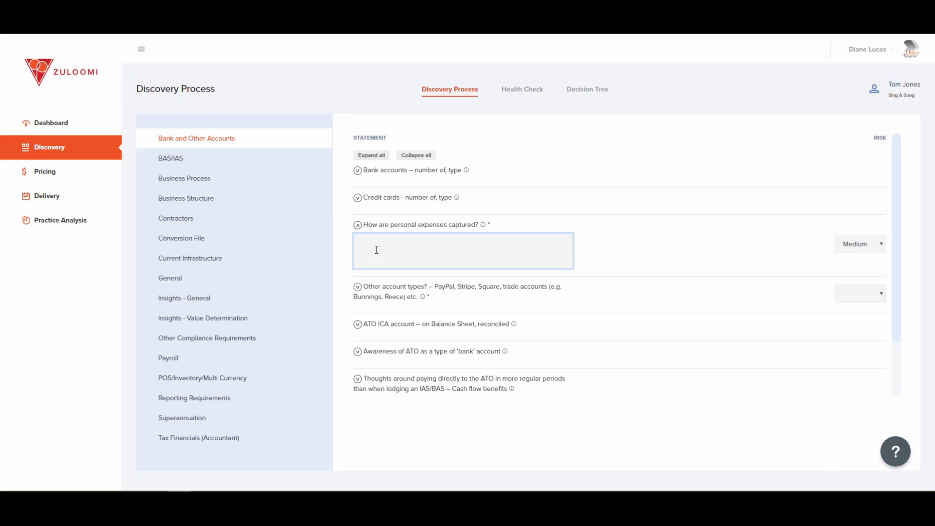
pyautogui.write('added in with business bank account - over 200 transactions per month')
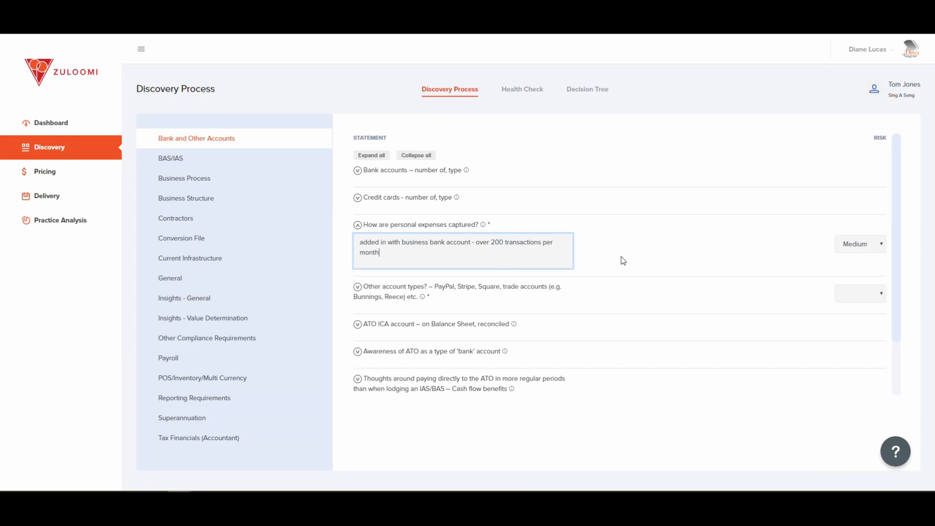
pyautogui.moveTo(485, 229)
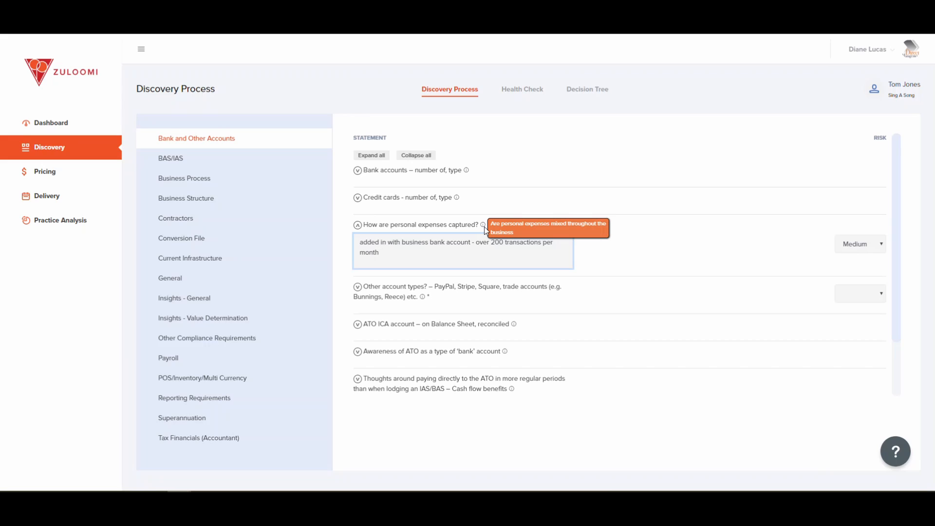
pyautogui.moveTo(456, 201)
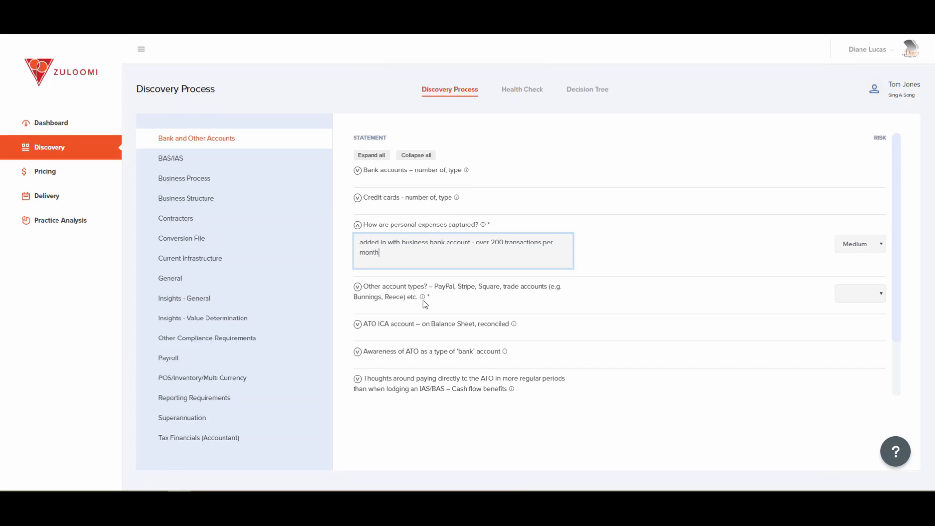
pyautogui.moveTo(423, 299)
# Answer the ATO ICA account on Balance Sheet statement with "Yes ATO ICA on BS"
pyautogui.moveTo(895, 306); pyautogui.dragTo(893, 357)
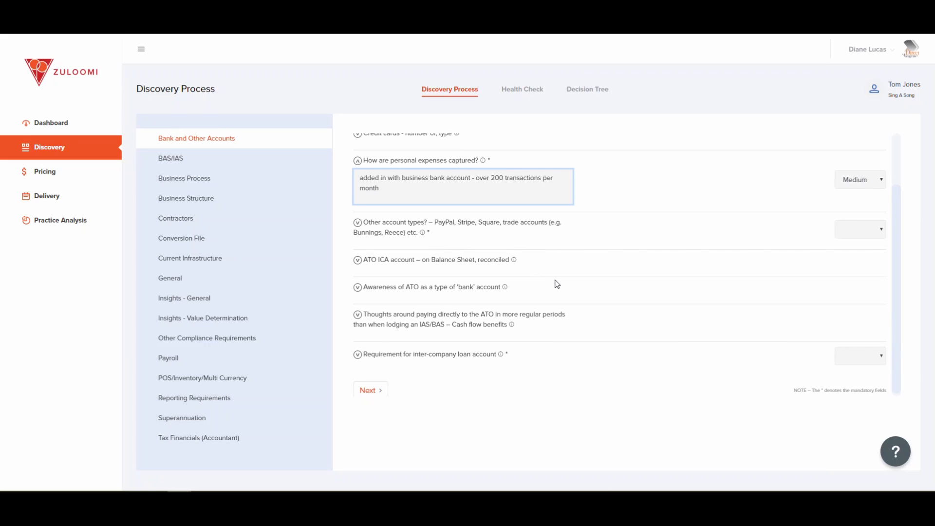
pyautogui.click(358, 261)
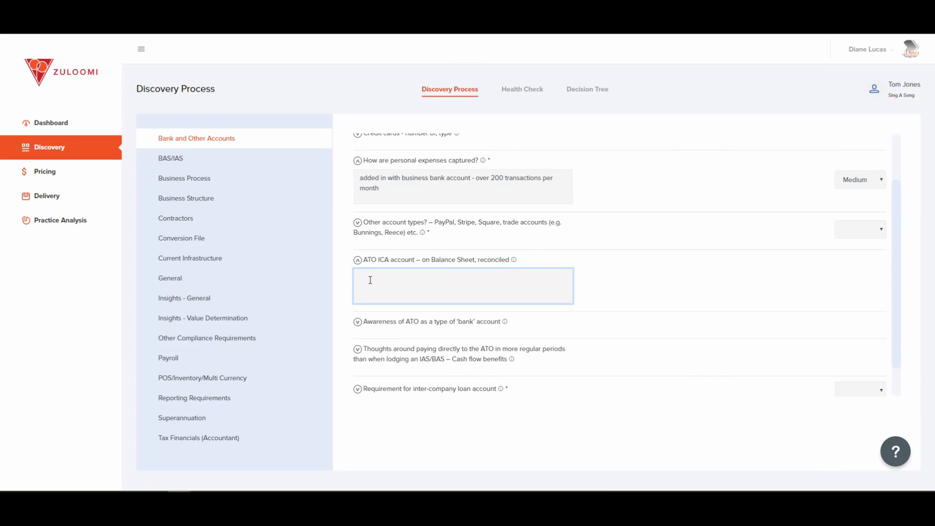
pyautogui.write('Yes ATO ICA on BS')
# Set the risk of the other account types question to N/A and enter "N/a" as its comment
pyautogui.scroll(-1, 586, 352)
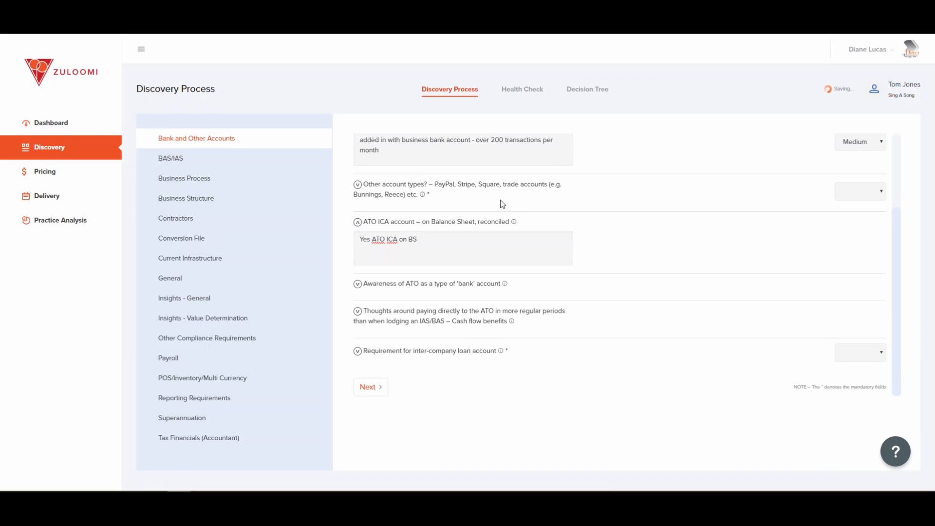
pyautogui.click(357, 184)
pyautogui.click(867, 208)
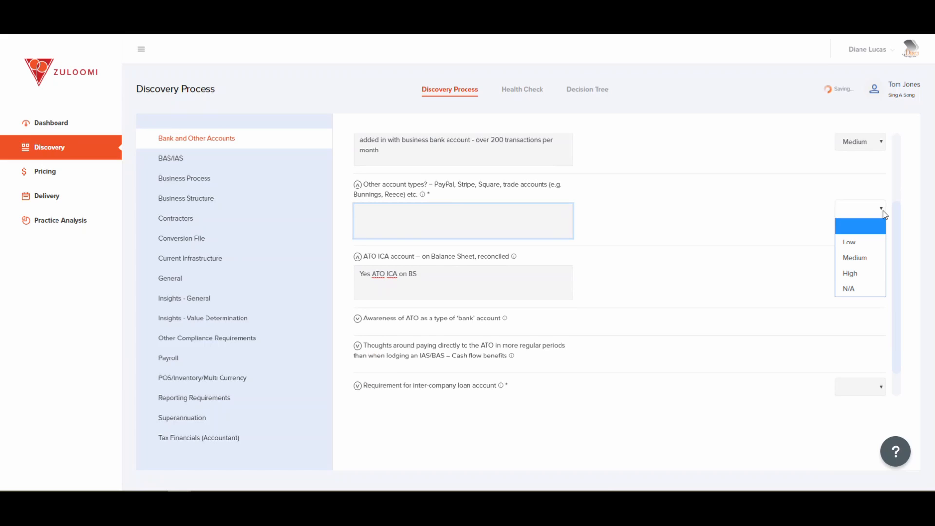
pyautogui.click(857, 290)
pyautogui.click(390, 219)
pyautogui.write('N/a')
pyautogui.press('Tab')
# Set the inter-company loan account requirement to N/A with the comment "N/a", and advance to the BAS/IAS section
pyautogui.scroll(-1, 388, 372)
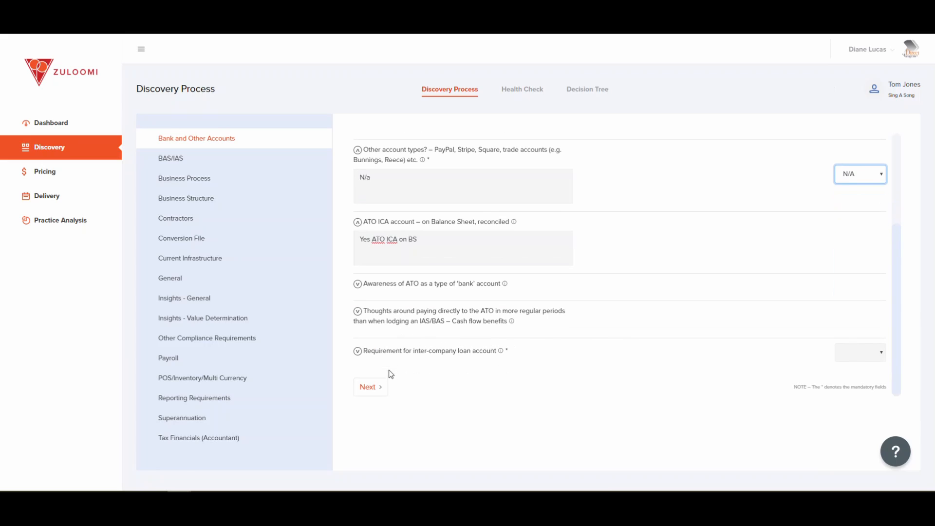
pyautogui.click(860, 351)
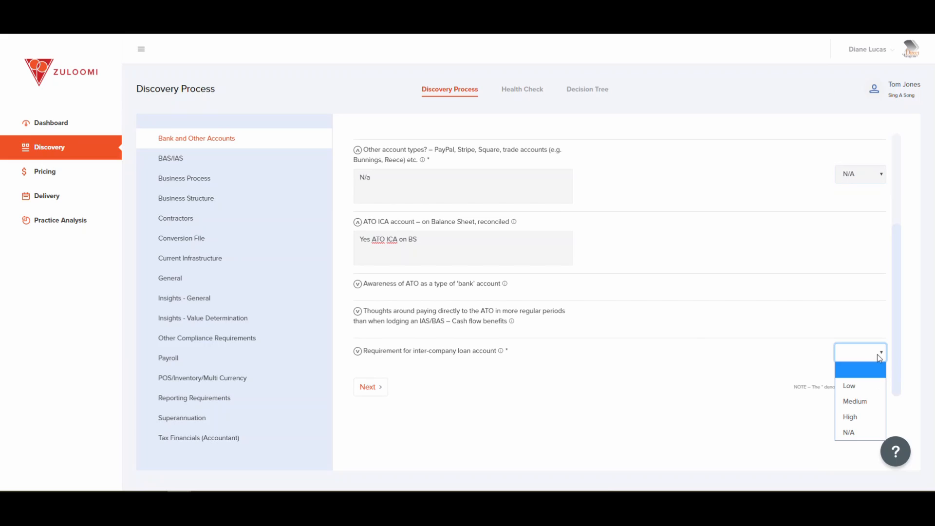
pyautogui.click(852, 433)
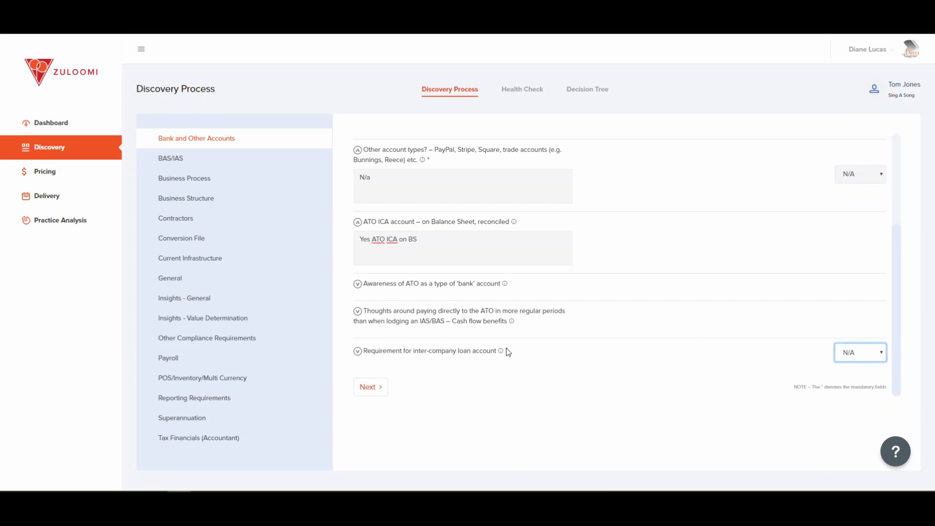
pyautogui.click(361, 354)
pyautogui.write('N/a')
pyautogui.press('Tab')
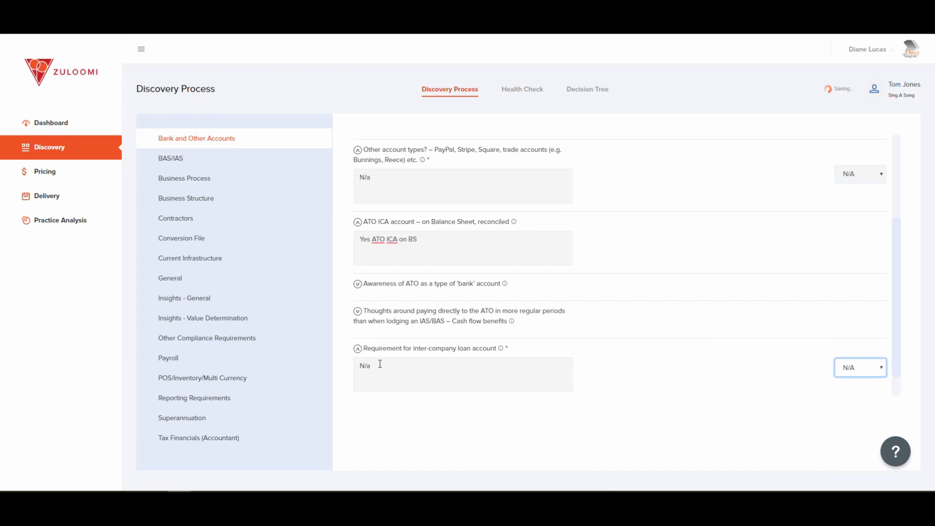
pyautogui.scroll(3, 622, 271)
pyautogui.scroll(-3, 625, 330)
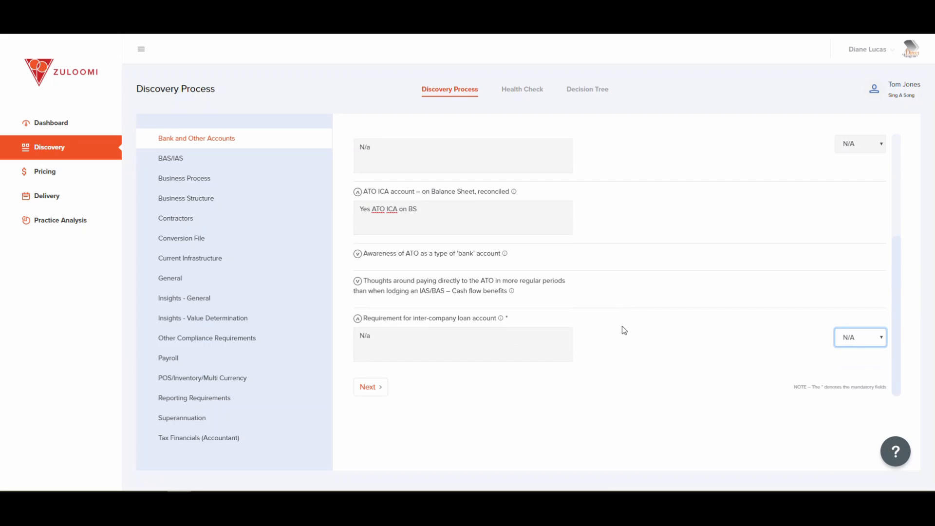
pyautogui.click(371, 392)
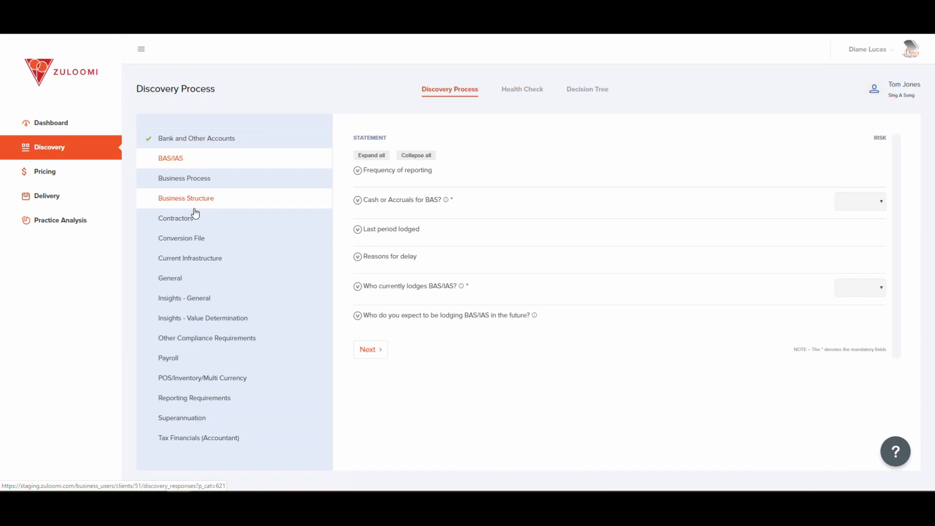
# View the discovery questions in the Conversion File and Current Infrastructure sections
pyautogui.click(195, 243)
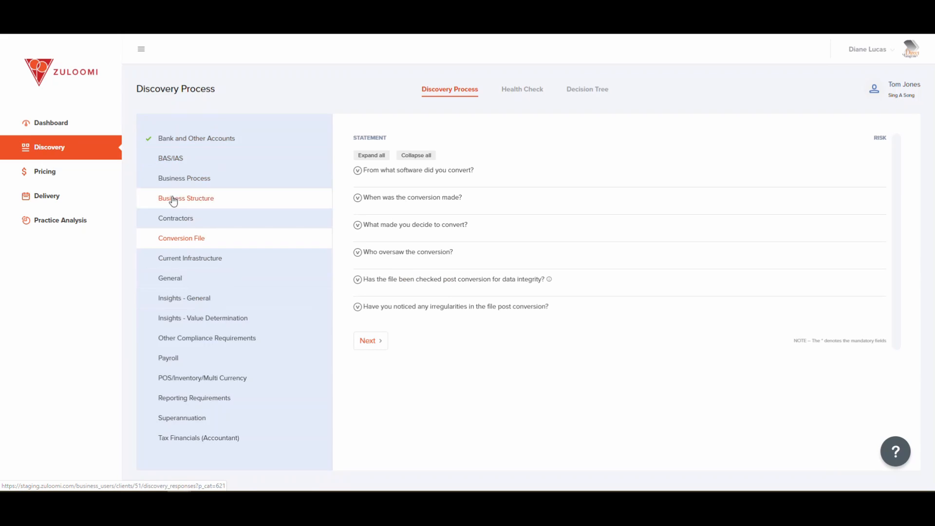
pyautogui.click(174, 262)
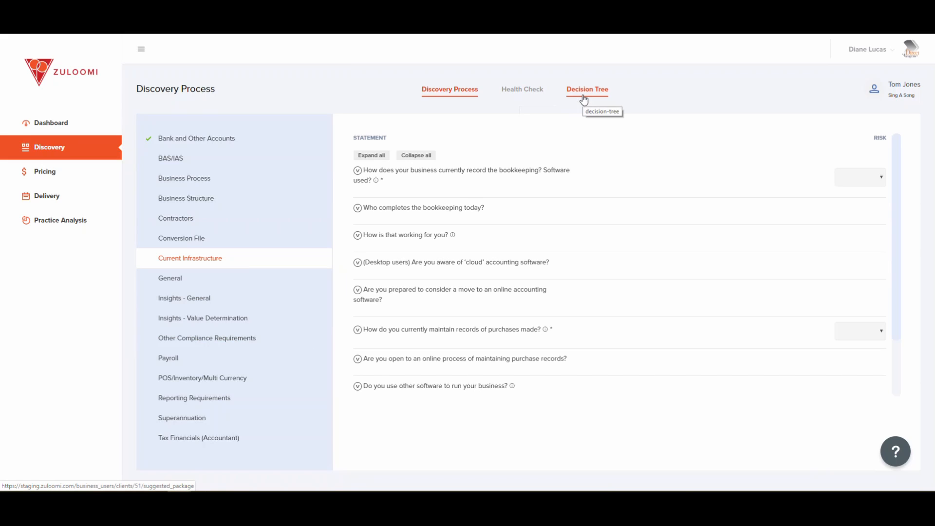
# In the Health Check's Chart of Accounts, answer the ATO ICA question "No - GST Liability never reconciled - a mess" with status Checked
pyautogui.click(526, 93)
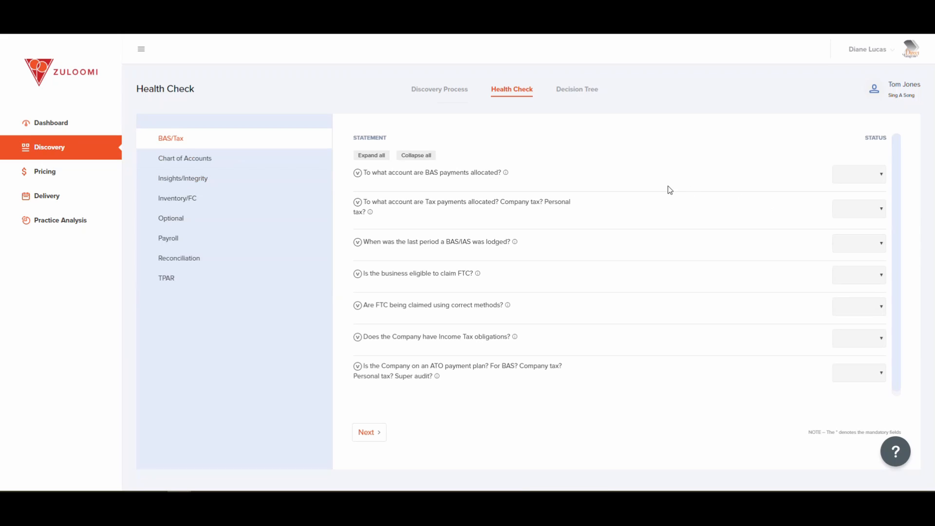
pyautogui.click(200, 158)
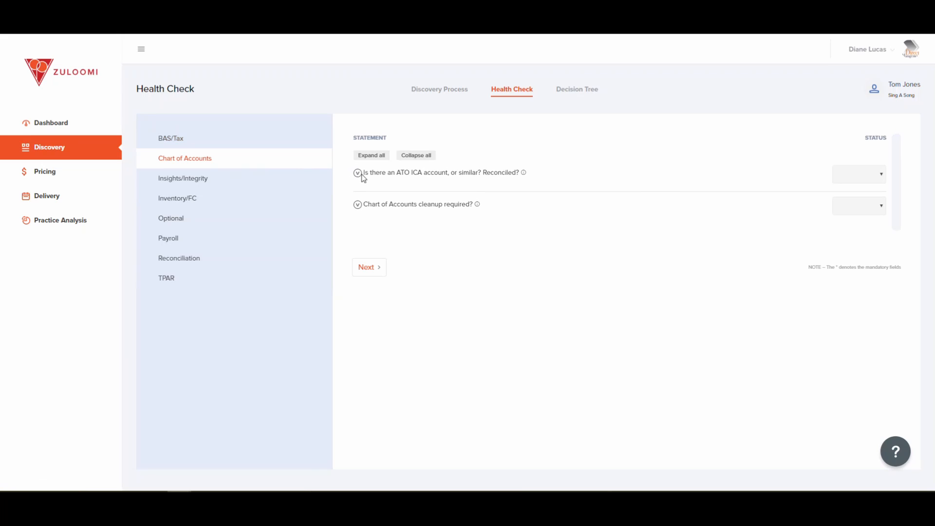
pyautogui.click(358, 173)
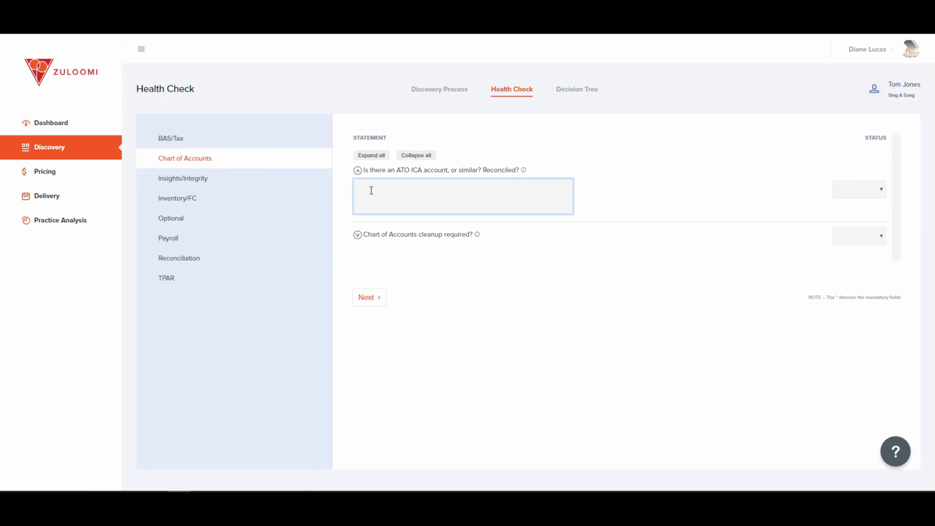
pyautogui.write('No')
pyautogui.write(' GST Liability never reconciled  - a mess')
pyautogui.press('Tab')
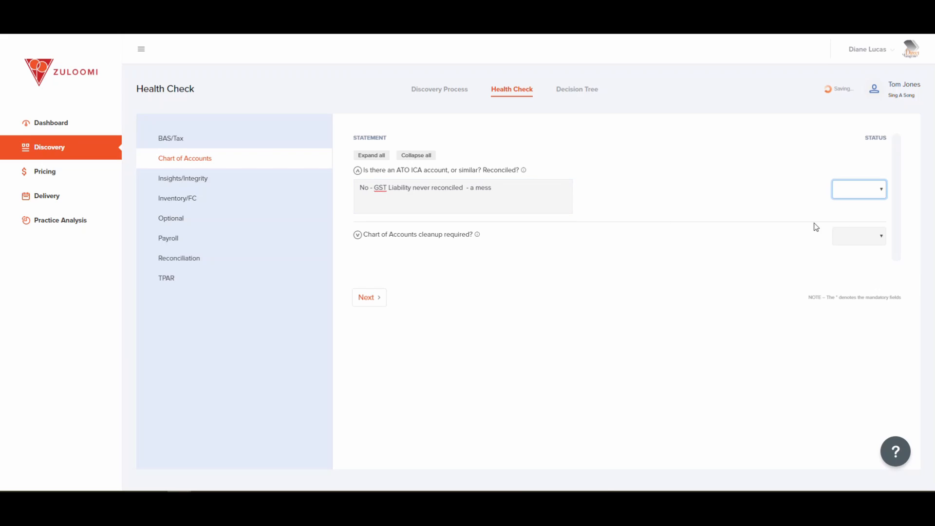
pyautogui.click(883, 192)
pyautogui.click(852, 222)
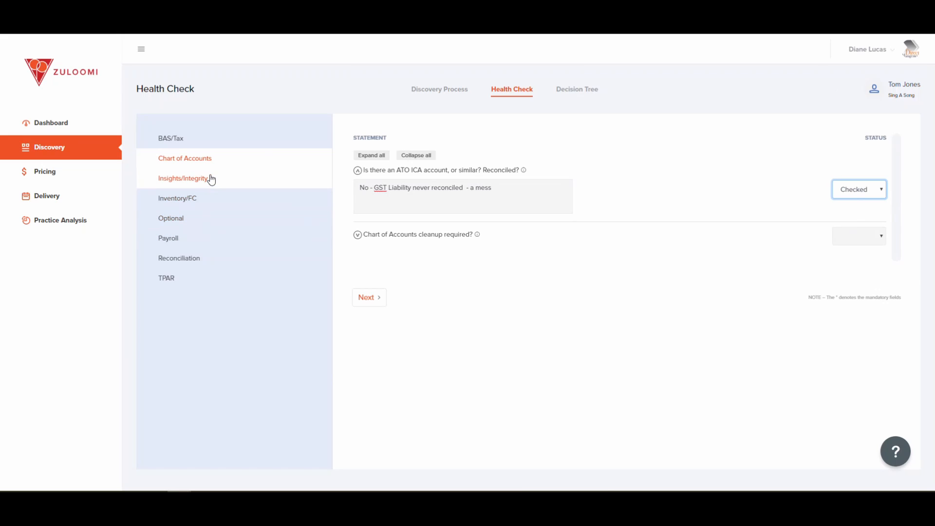
# Mark the Chart of Accounts cleanup question Checked with the comment "Yes - a mess", and advance to the Insights/Integrity section
pyautogui.click(881, 236)
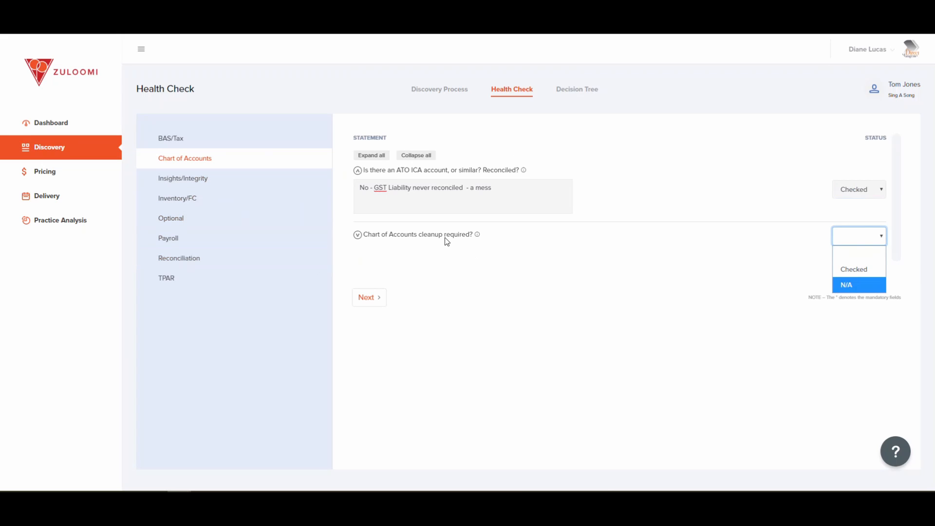
pyautogui.click(841, 270)
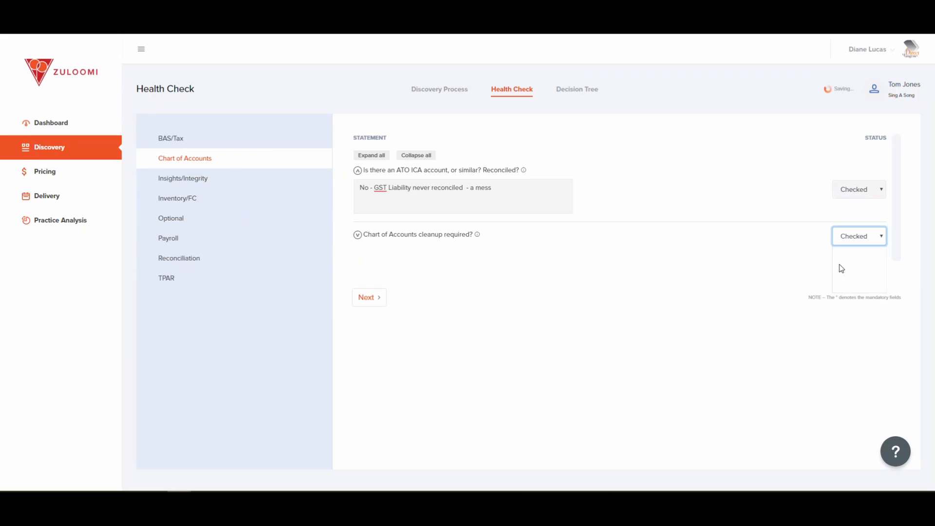
pyautogui.click(366, 237)
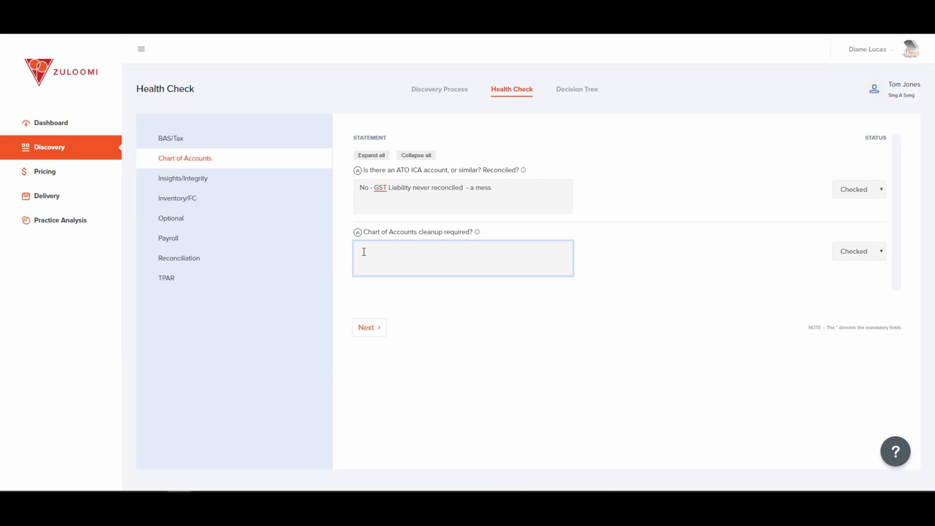
pyautogui.write('Yes - a mess')
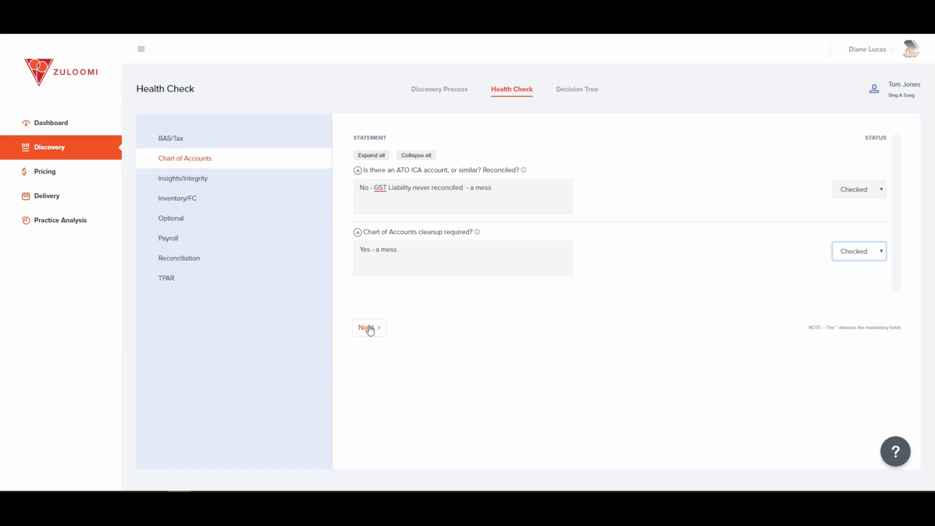
pyautogui.click(371, 328)
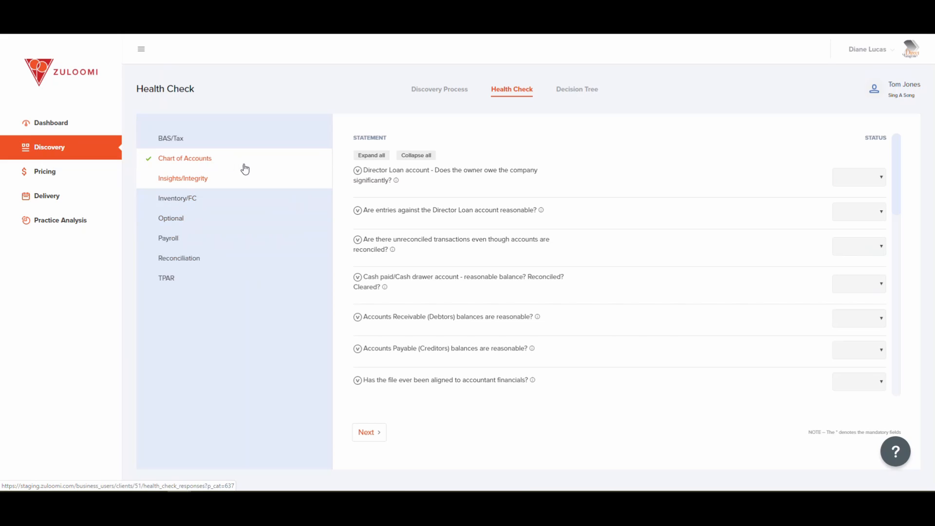
# Open the Decision Tree and answer Yes, starting with GST registration, up to the TPAR relevant industry question
pyautogui.click(579, 95)
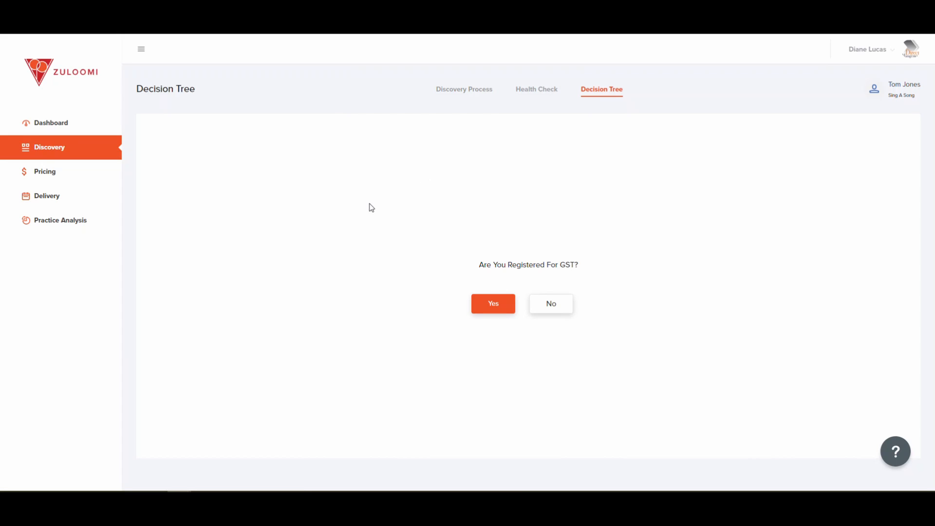
pyautogui.click(493, 310)
pyautogui.click(493, 307)
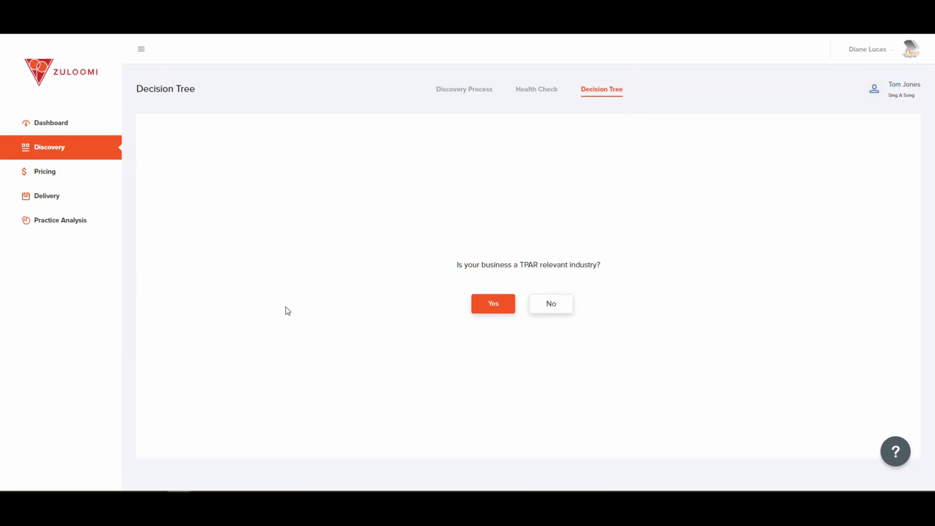
# Finish the Decision Tree: No to TPAR industry and payroll tax; Yes to monthly payroll IAS, over 4 employees, over 3 bank or credit card accounts
pyautogui.click(557, 305)
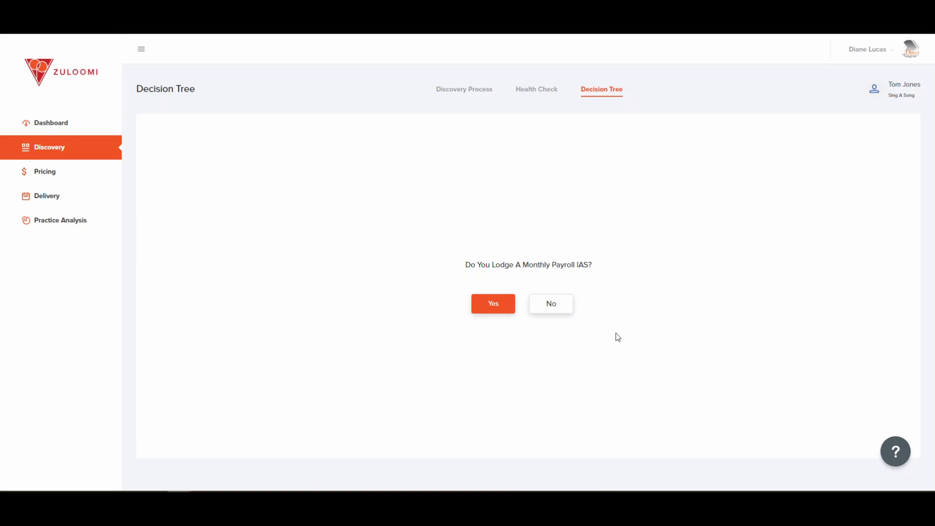
pyautogui.click(492, 308)
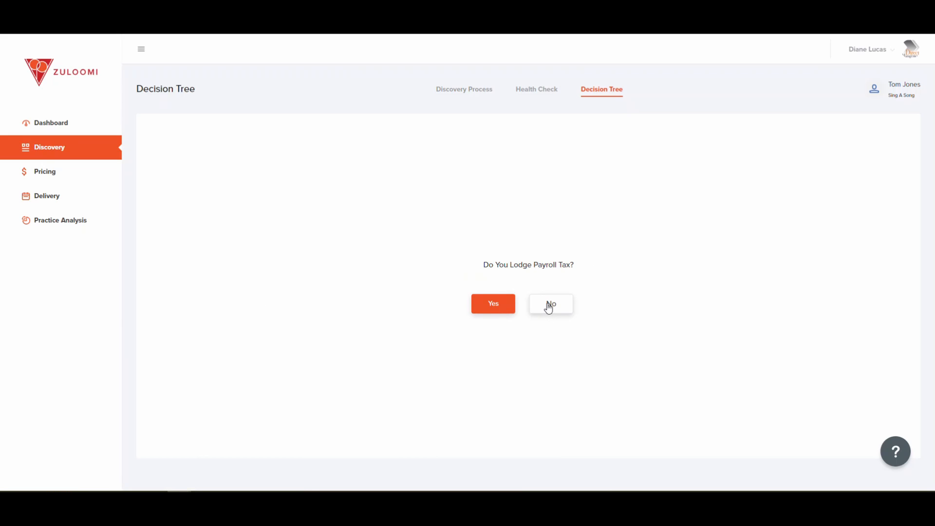
pyautogui.click(548, 306)
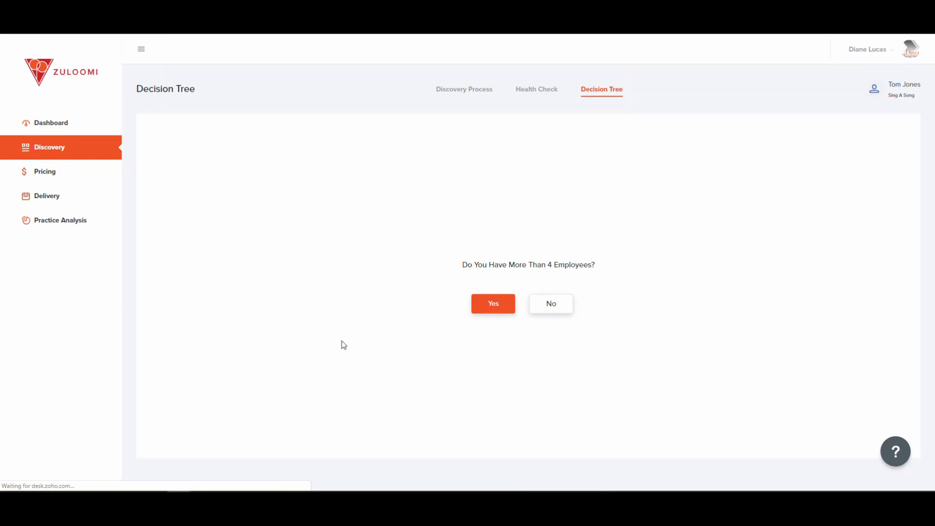
pyautogui.click(492, 307)
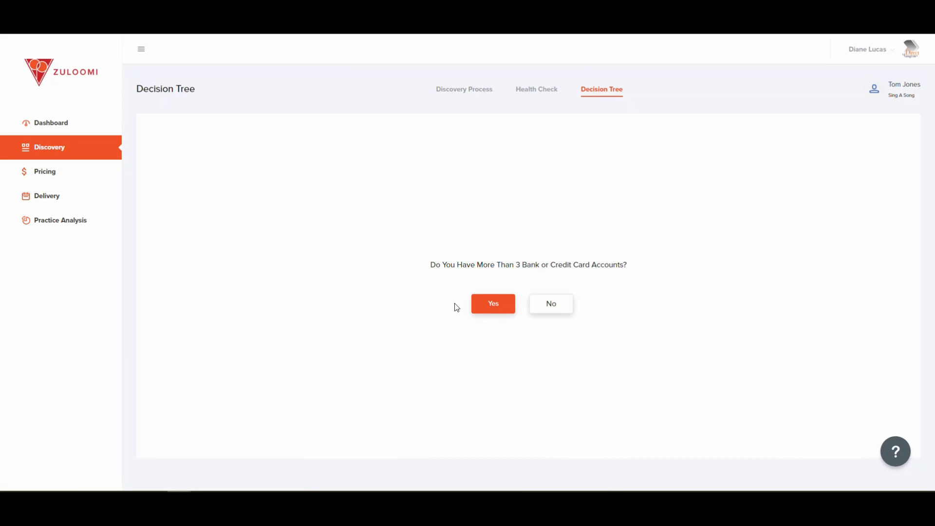
pyautogui.click(492, 305)
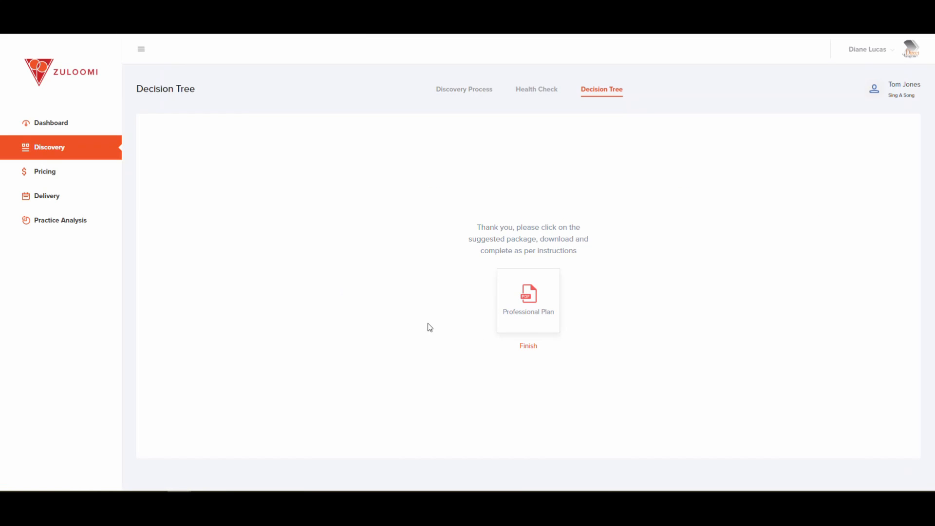
pyautogui.click(529, 349)
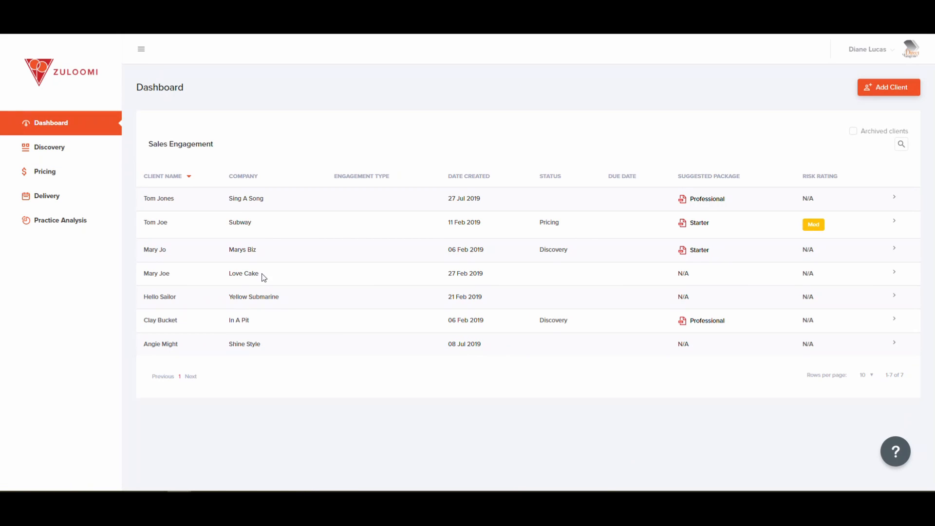
# Open the Professional package suggested for the Sing A Song client, and set the client status to Discovery in the client summary
pyautogui.click(707, 203)
pyautogui.click(896, 202)
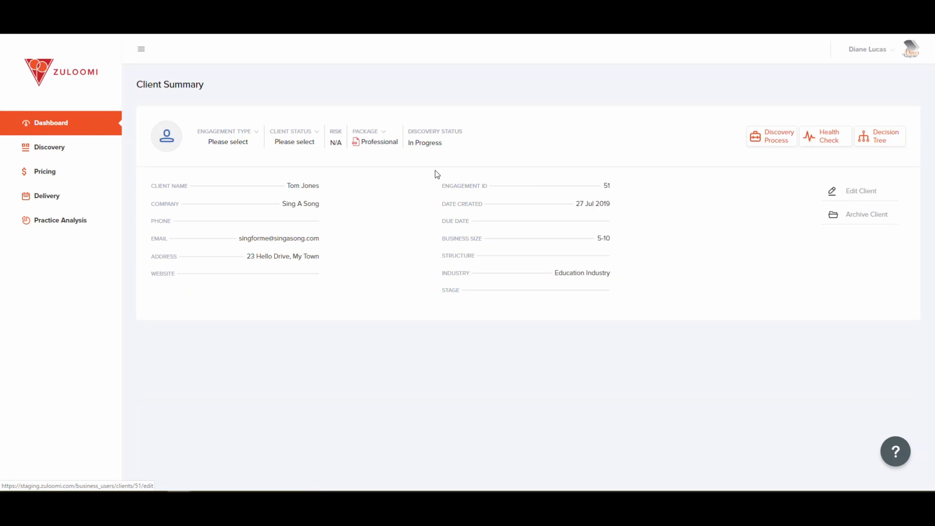
pyautogui.click(317, 135)
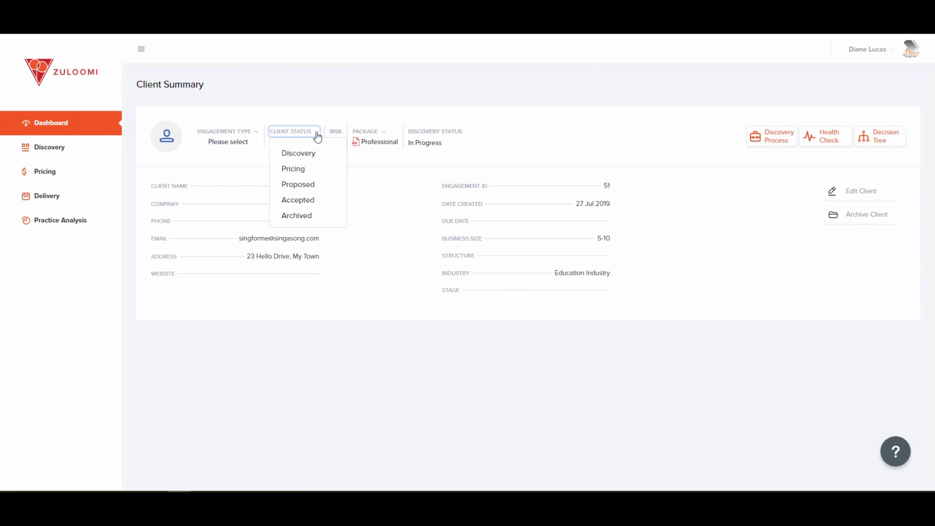
pyautogui.click(296, 155)
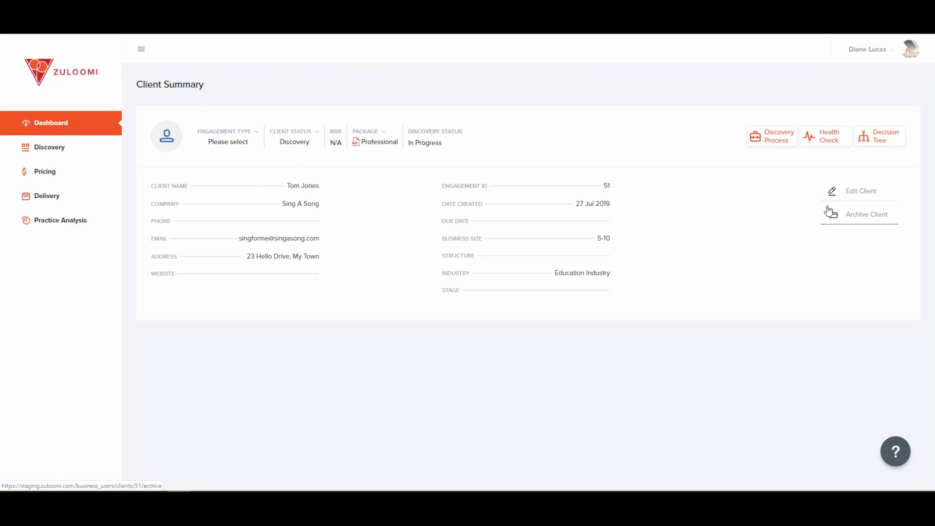
# Open the Sing A Song client's details for editing, save them, and return to the Dashboard's client list
pyautogui.click(854, 191)
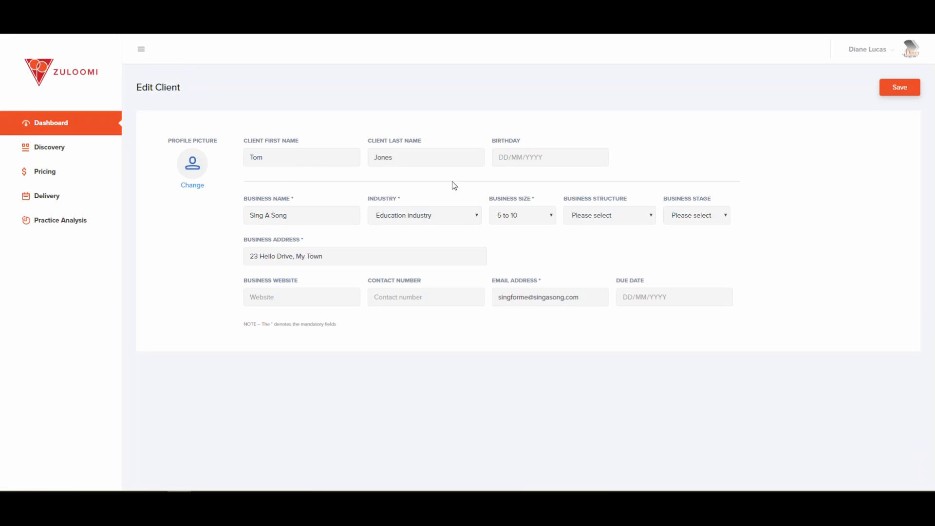
pyautogui.click(898, 89)
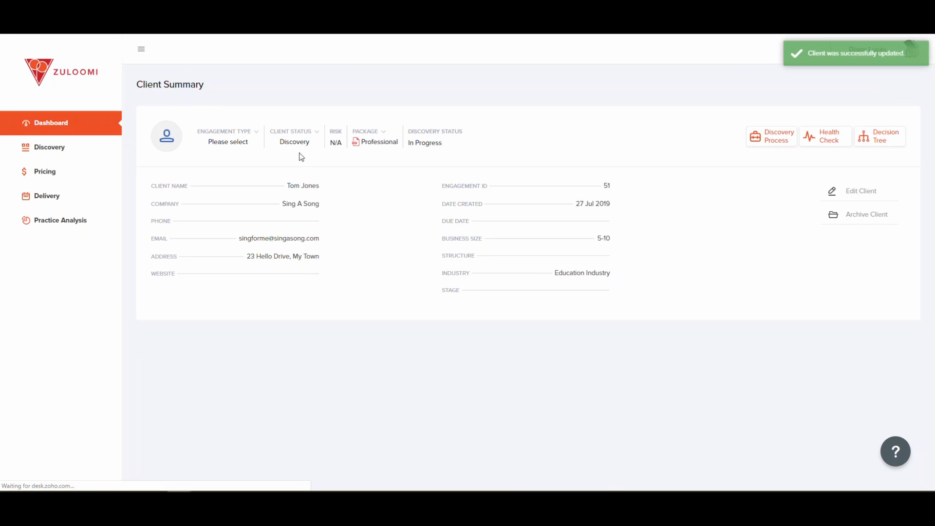
pyautogui.click(51, 126)
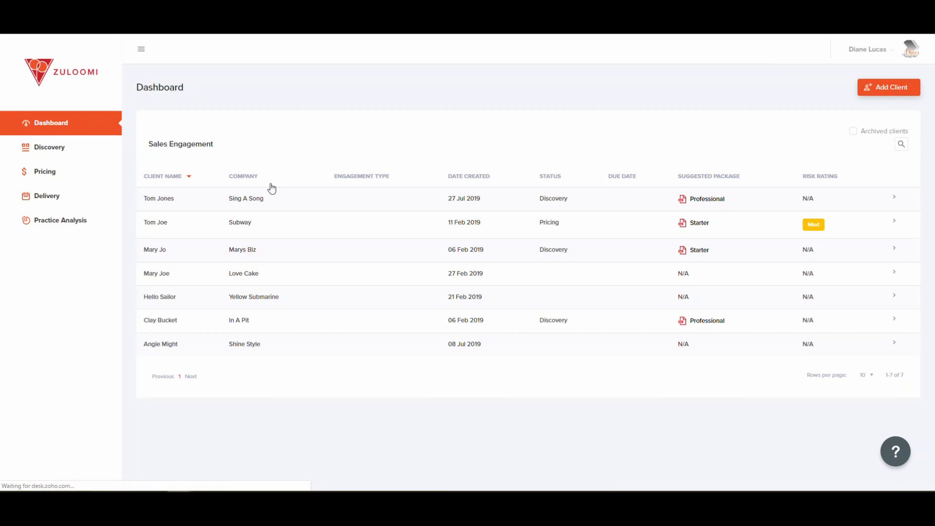